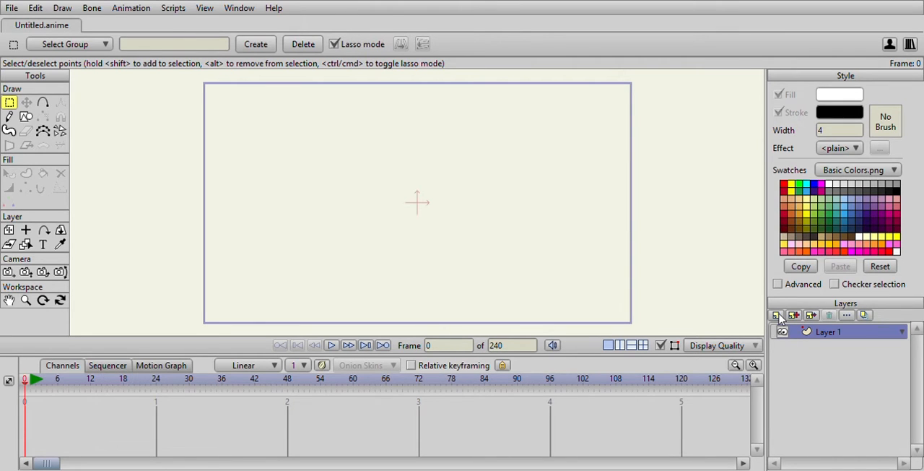
# Create a group layer named Eye and rename the vector layer Layer 1 as Eye
pyautogui.click(787, 354)
pyautogui.write('Eye')
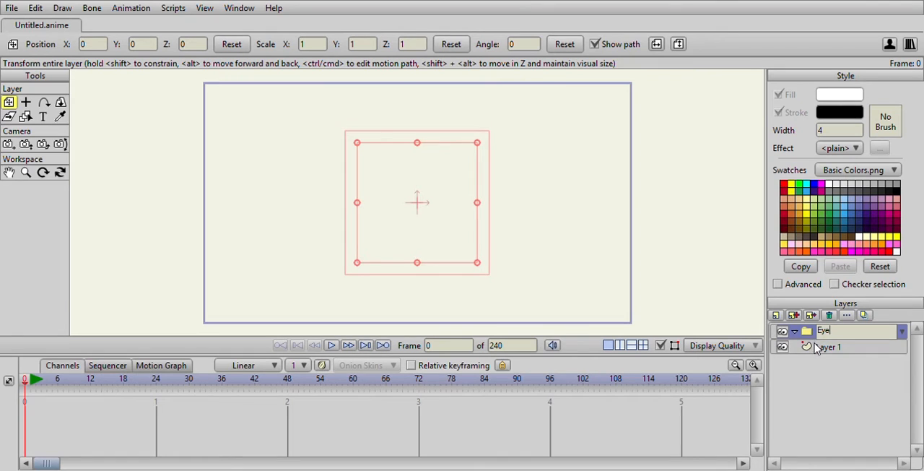
pyautogui.click(815, 349)
pyautogui.click(799, 332)
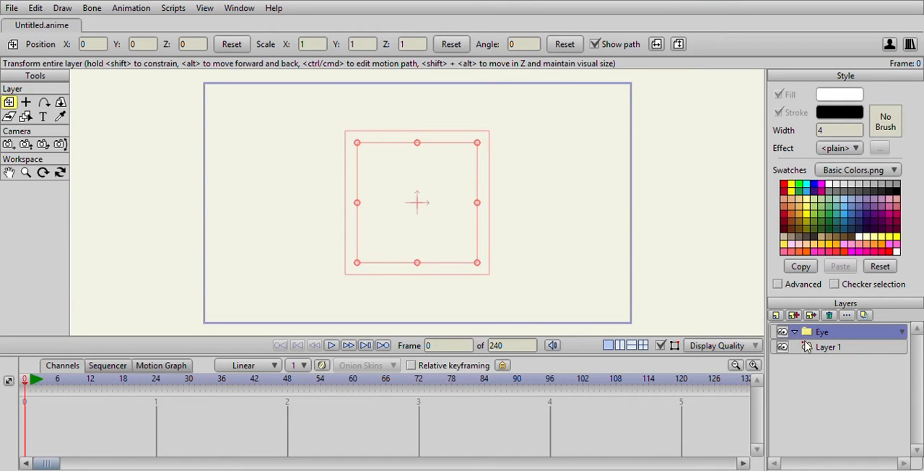
pyautogui.click(821, 349)
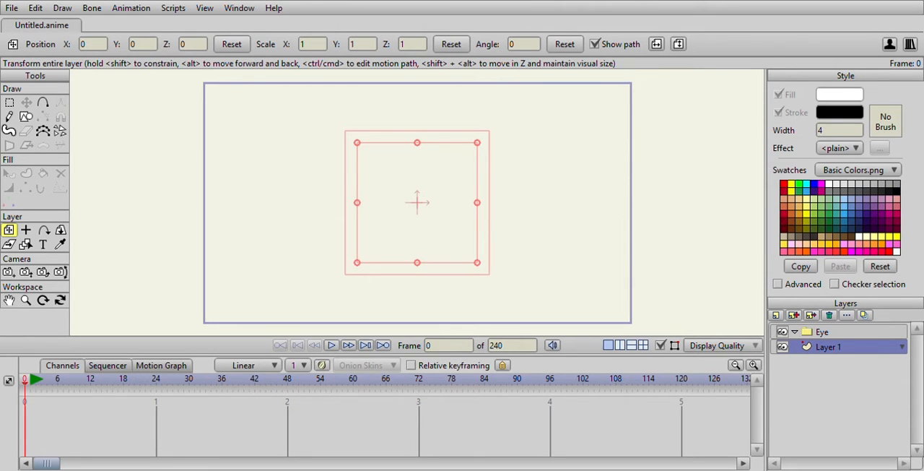
pyautogui.click(626, 444)
# Add a vector layer named Pupil and move both vector layers into the Eye group, with Pupil above Eye
pyautogui.click(792, 337)
pyautogui.write('Pupil')
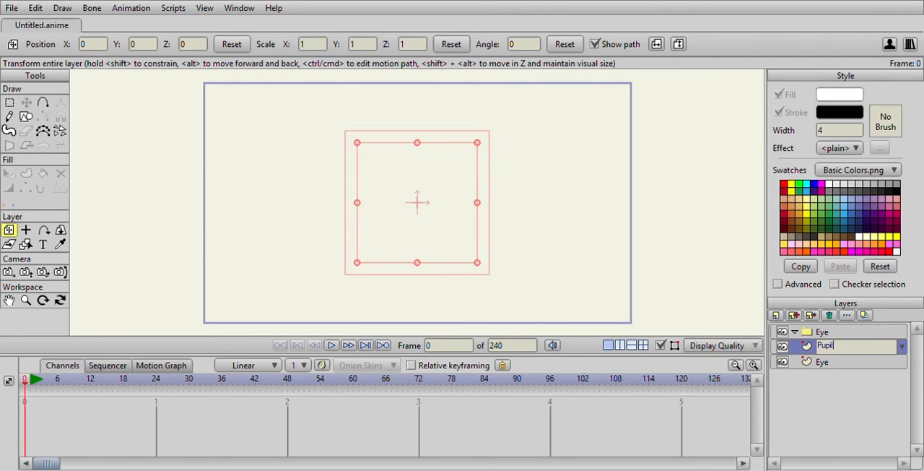
pyautogui.press('Return')
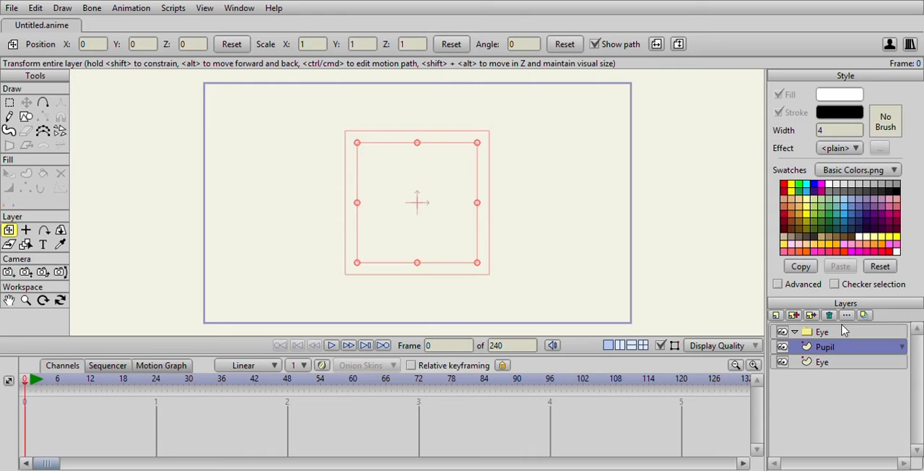
pyautogui.moveTo(827, 350)
pyautogui.mouseDown()
pyautogui.moveTo(825, 338)
pyautogui.moveTo(825, 370)
pyautogui.moveTo(822, 356)
pyautogui.mouseUp()
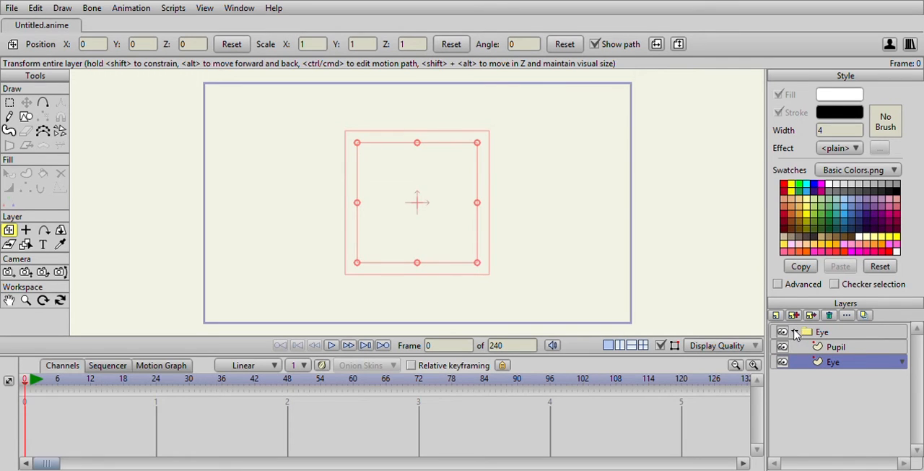
pyautogui.click(839, 336)
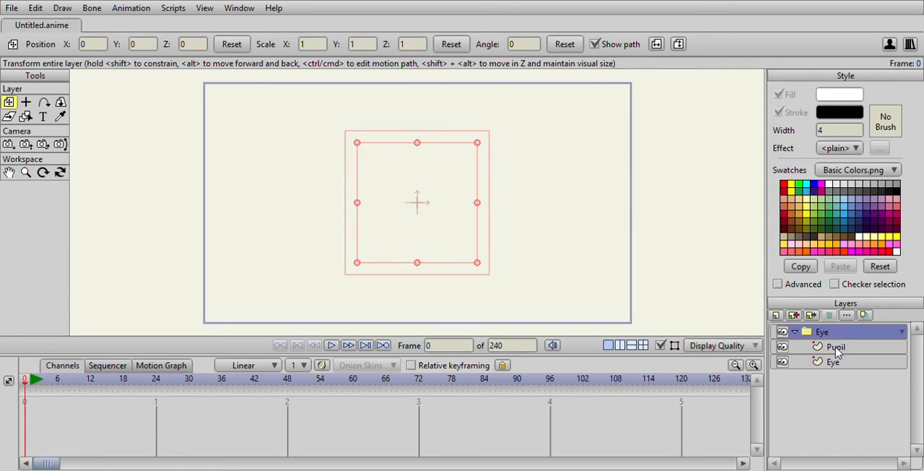
pyautogui.click(837, 351)
pyautogui.click(837, 365)
pyautogui.click(839, 349)
pyautogui.click(841, 334)
pyautogui.click(838, 362)
pyautogui.click(841, 348)
pyautogui.click(841, 333)
pyautogui.click(845, 348)
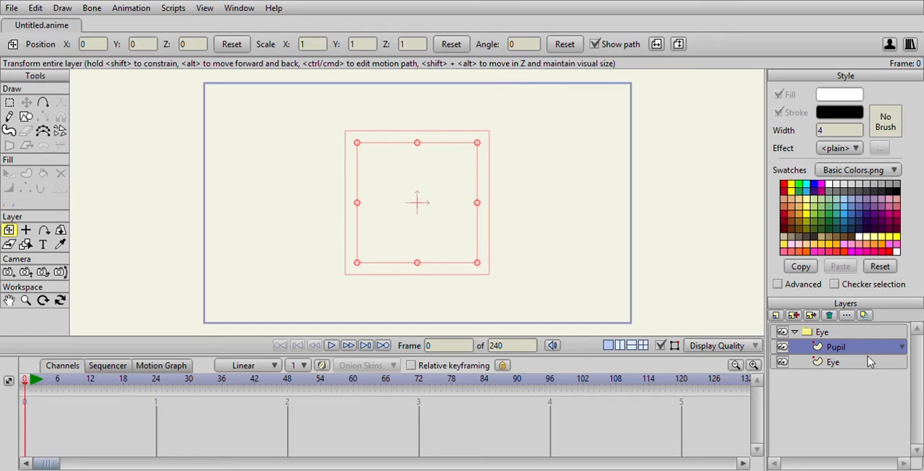
# Draw a closed almond-shaped eye outline with a short tail at its right corner on the Eye vector layer
pyautogui.click(823, 362)
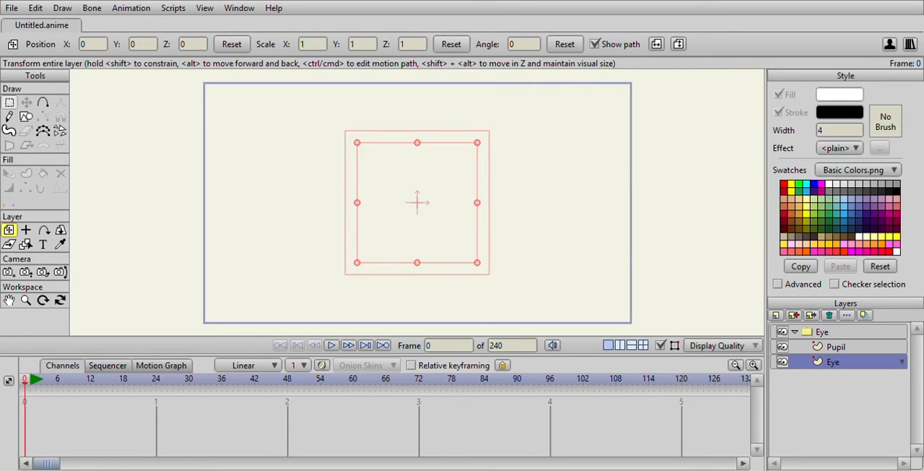
pyautogui.click(46, 105)
pyautogui.scroll(3, 347, 176)
pyautogui.moveTo(347, 183); pyautogui.dragTo(348, 215)
pyautogui.scroll(-2, 459, 171)
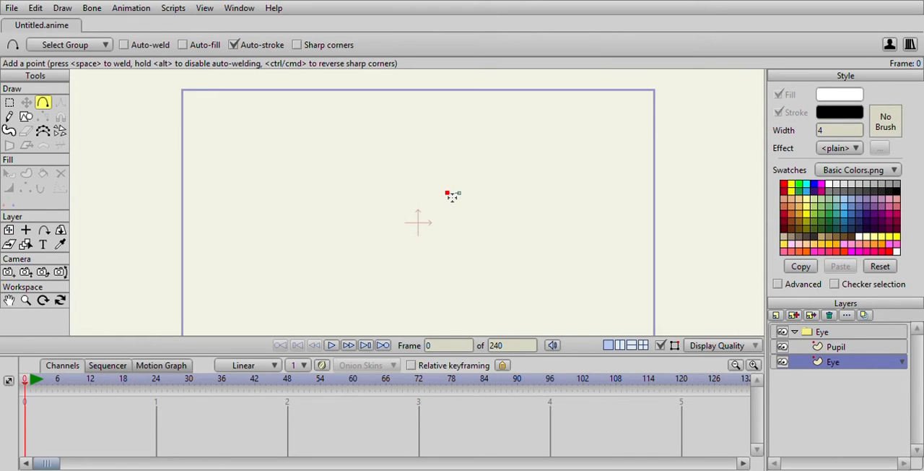
pyautogui.moveTo(439, 188)
pyautogui.mouseDown()
pyautogui.moveTo(413, 181)
pyautogui.moveTo(374, 195)
pyautogui.moveTo(404, 211)
pyautogui.moveTo(435, 208)
pyautogui.moveTo(448, 194)
pyautogui.mouseUp()
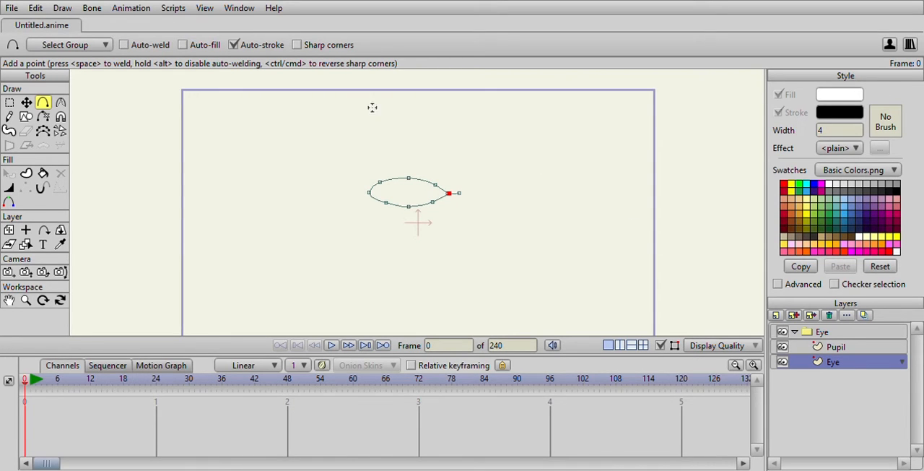
# Set the stroke width of the eye outline to 1
pyautogui.doubleClick(822, 133)
pyautogui.click(26, 103)
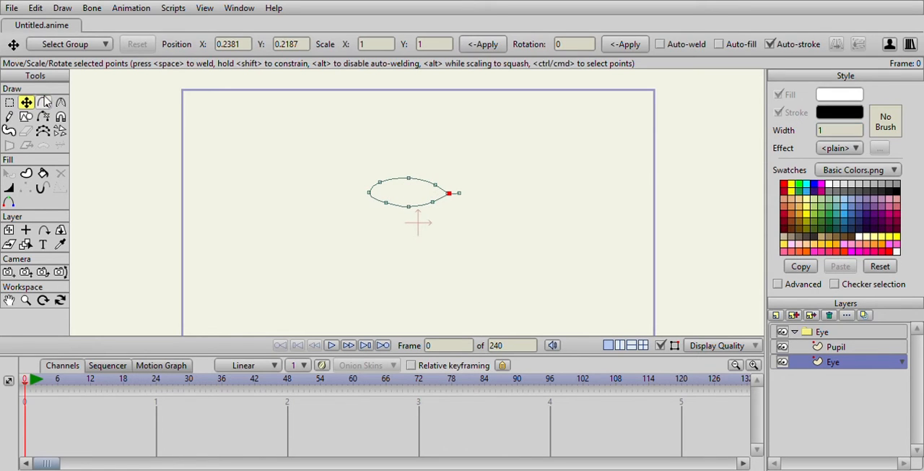
pyautogui.moveTo(453, 197); pyautogui.dragTo(450, 196)
pyautogui.hotkey('ctrl', 'a')
pyautogui.scroll(3, 392, 200)
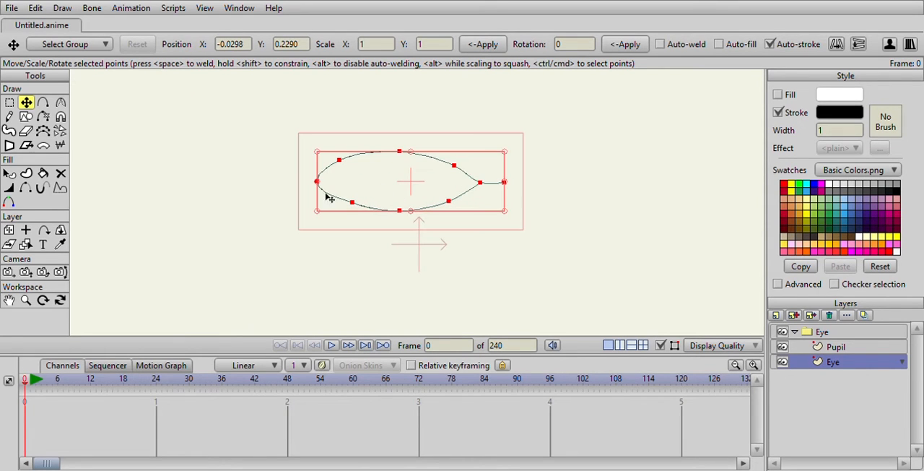
# Sharpen the left corner point of the eye outline into a peak with the Curvature tool
pyautogui.click(9, 104)
pyautogui.click(61, 104)
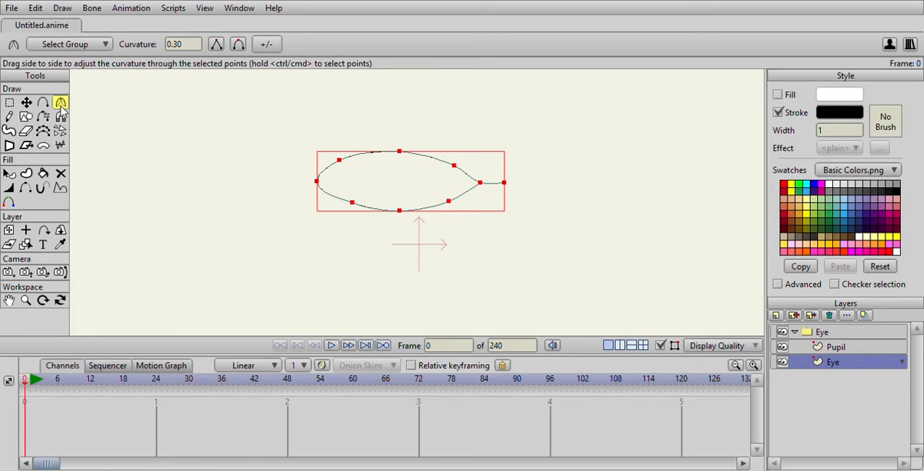
pyautogui.click(9, 104)
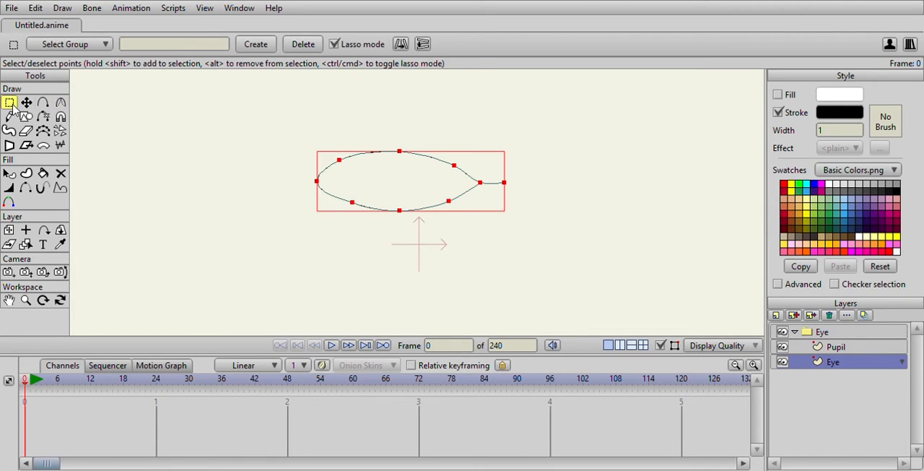
pyautogui.click(317, 182)
pyautogui.press('c')
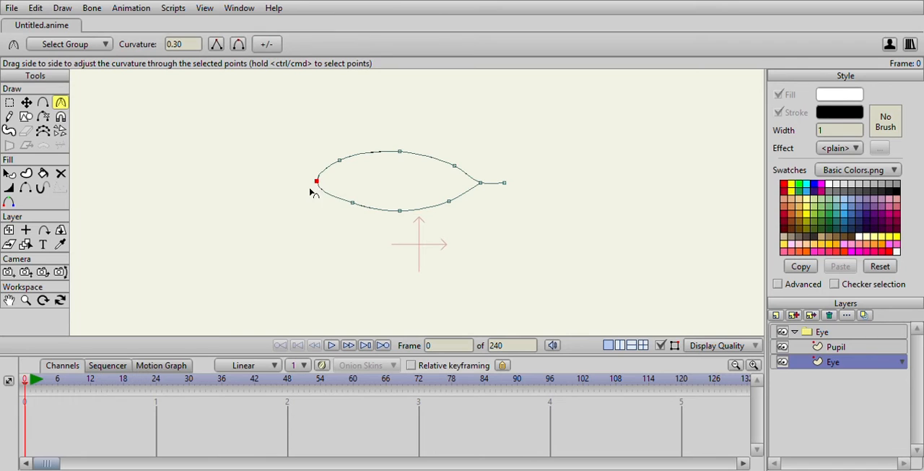
pyautogui.moveTo(320, 185); pyautogui.dragTo(128, 185)
# Nudge the eye outline's left corner point and the two points beside it to even out the curve
pyautogui.click(24, 104)
pyautogui.click(353, 202)
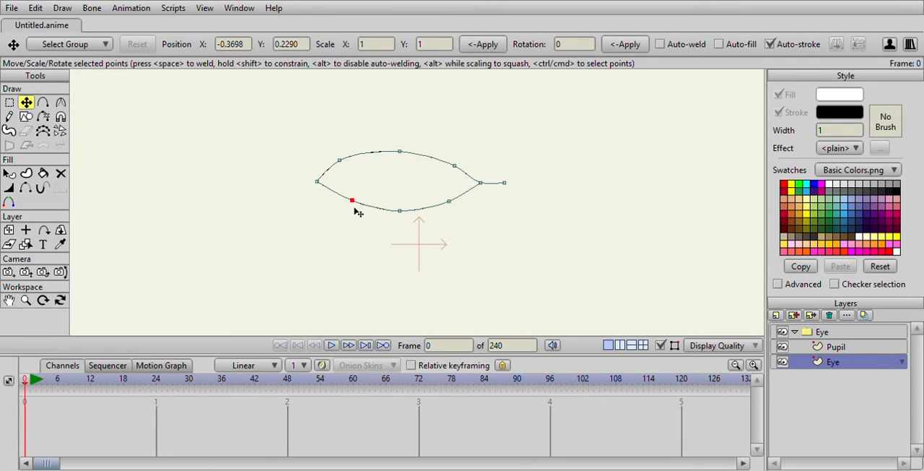
pyautogui.click(340, 161)
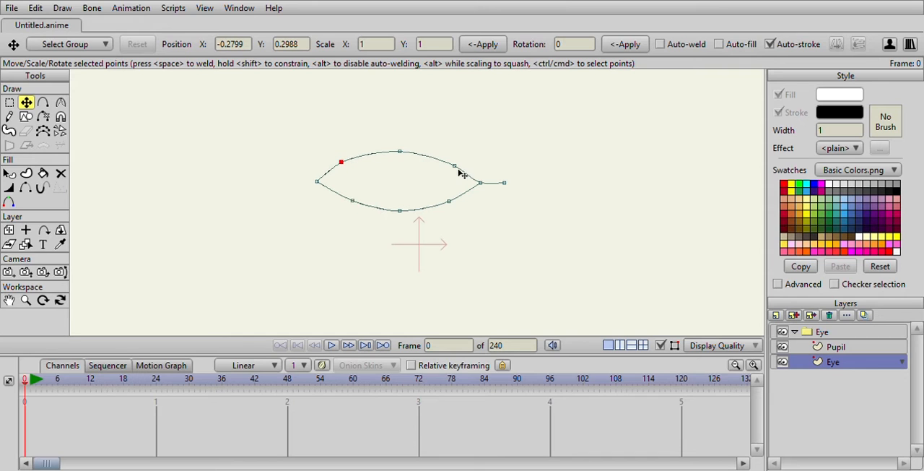
pyautogui.moveTo(320, 185); pyautogui.dragTo(320, 184)
pyautogui.scroll(-3, 364, 181)
pyautogui.scroll(6, 365, 181)
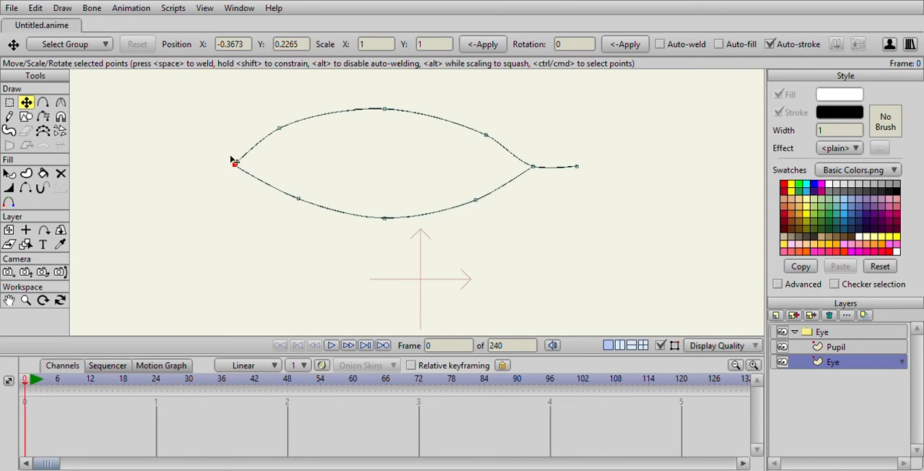
# Create a shape with both white fill and black stroke from all points of the eye outline
pyautogui.click(7, 102)
pyautogui.scroll(-2, 295, 145)
pyautogui.moveTo(326, 140)
pyautogui.mouseDown()
pyautogui.moveTo(300, 164)
pyautogui.moveTo(318, 215)
pyautogui.moveTo(477, 250)
pyautogui.moveTo(552, 169)
pyautogui.moveTo(467, 126)
pyautogui.moveTo(323, 149)
pyautogui.mouseUp()
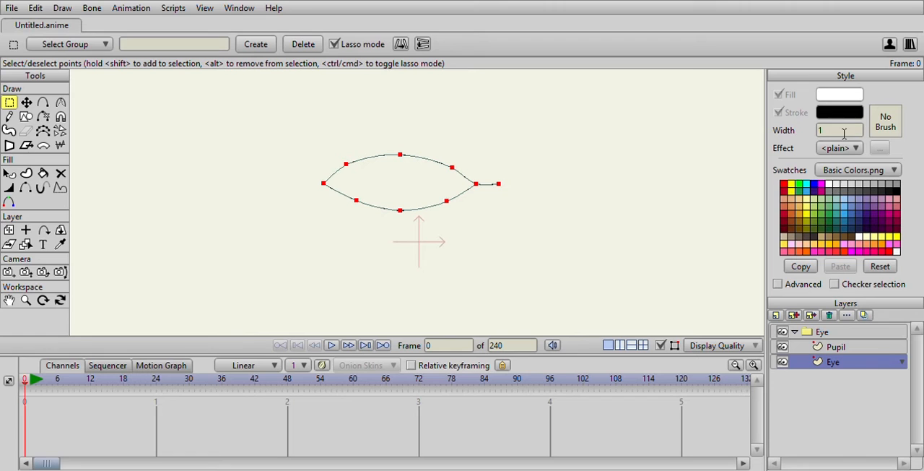
pyautogui.click(30, 176)
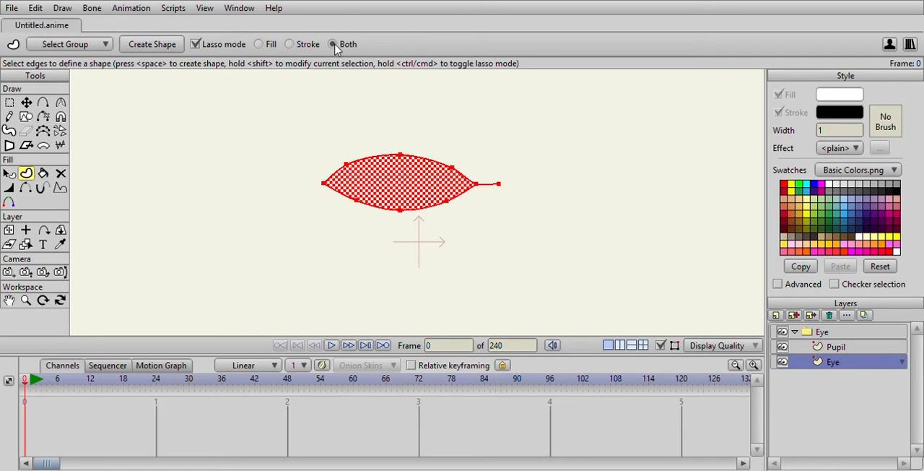
pyautogui.click(142, 44)
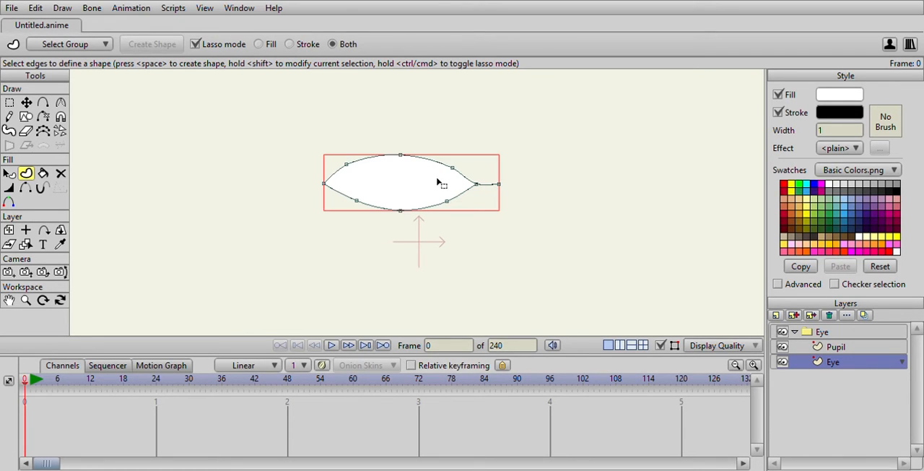
# Move the filled eye's left corner point slightly inward and adjust the upper point next to it
pyautogui.scroll(2, 462, 173)
pyautogui.click(26, 102)
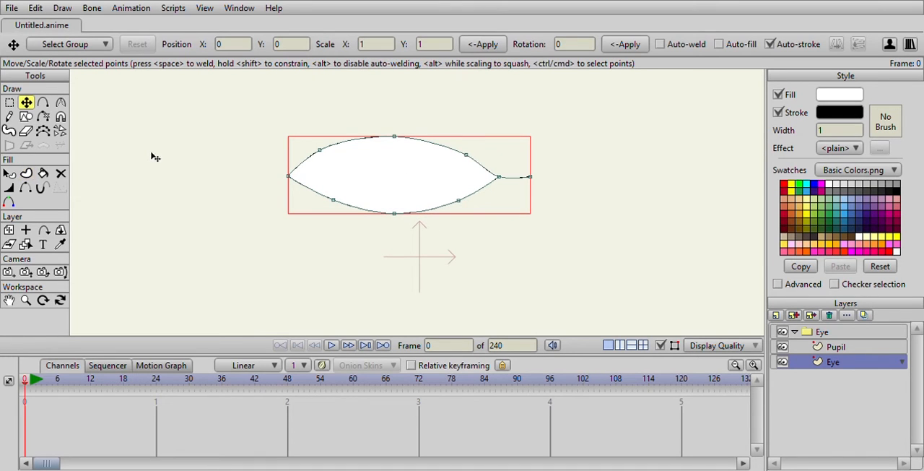
pyautogui.moveTo(294, 183); pyautogui.dragTo(299, 184)
pyautogui.click(320, 151)
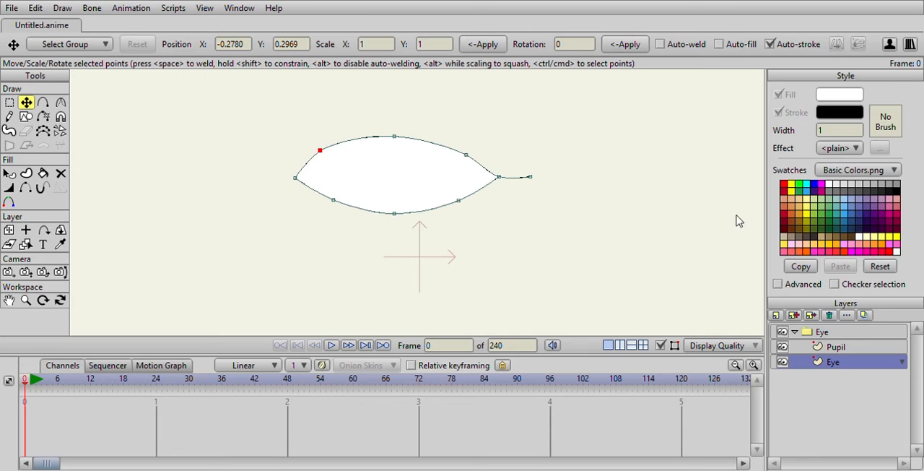
# Draw a large iris circle over the eye and a small concentric pupil circle inside it on the Pupil layer
pyautogui.click(835, 348)
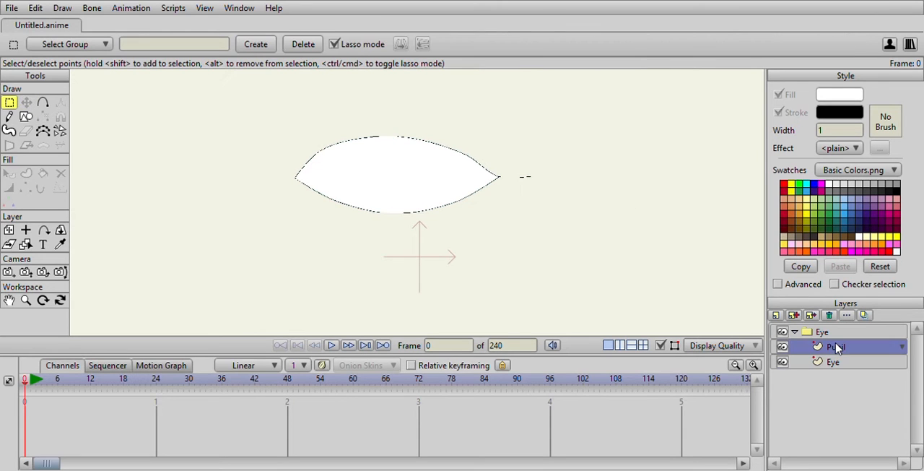
pyautogui.click(26, 117)
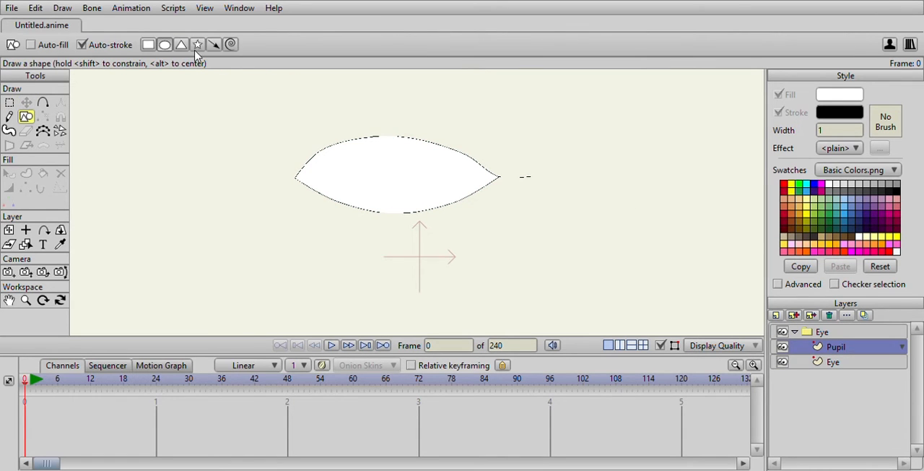
pyautogui.click(166, 46)
pyautogui.moveTo(354, 125); pyautogui.dragTo(421, 186)
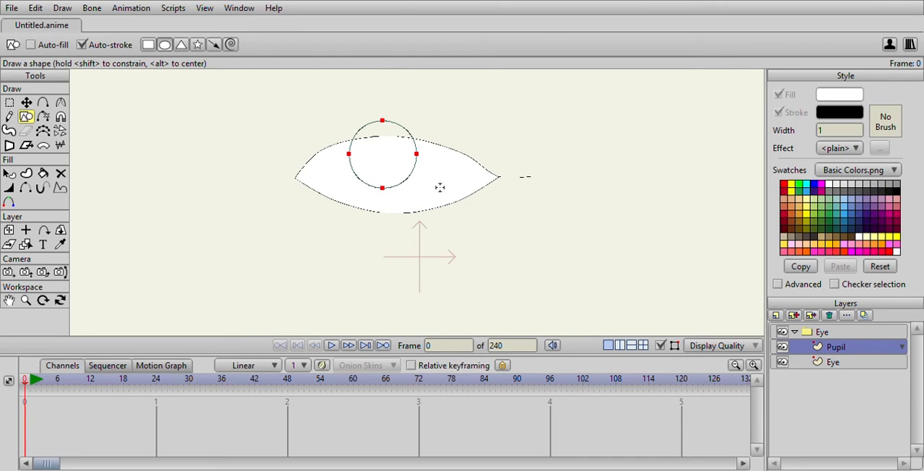
pyautogui.scroll(2, 473, 184)
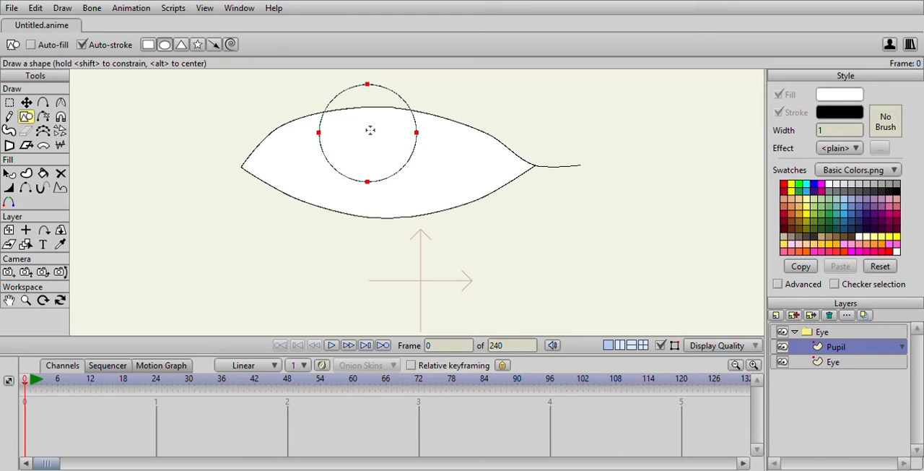
pyautogui.moveTo(363, 126)
pyautogui.mouseDown()
pyautogui.moveTo(387, 153)
pyautogui.moveTo(364, 131)
pyautogui.mouseUp()
pyautogui.click(26, 102)
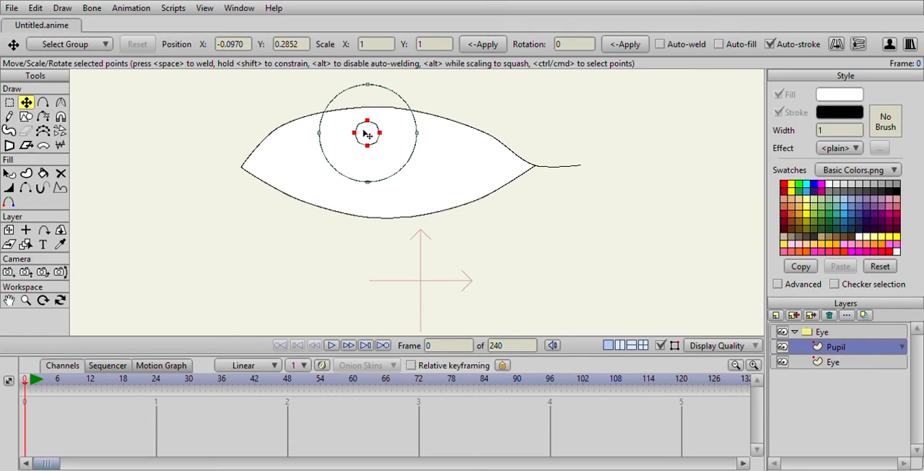
# Fill the iris ring with dark brown and the small pupil circle with black
pyautogui.click(43, 173)
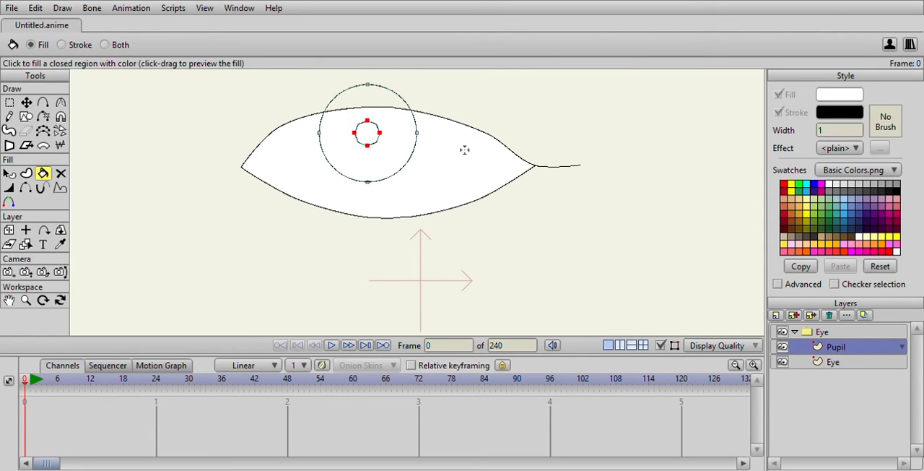
pyautogui.click(855, 237)
pyautogui.click(399, 152)
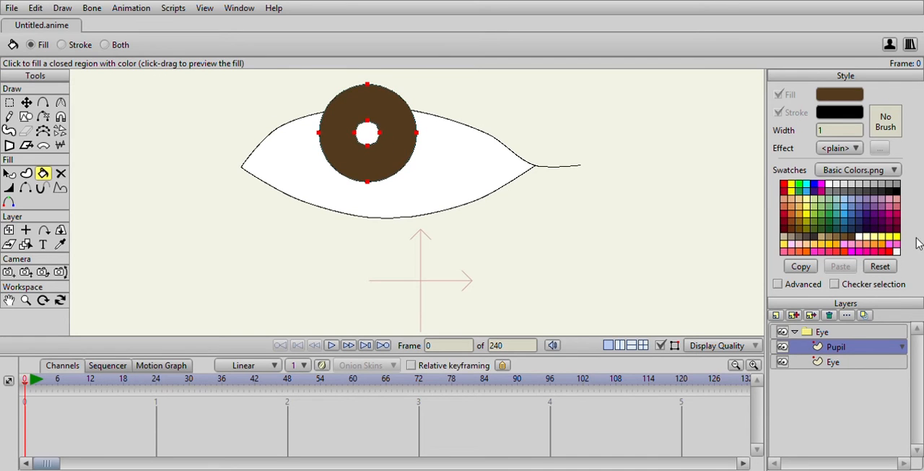
pyautogui.click(894, 193)
pyautogui.click(366, 133)
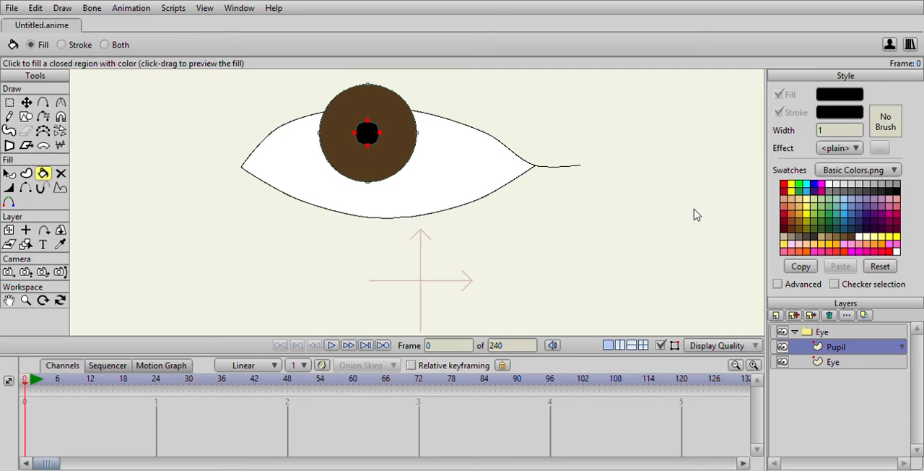
# Select the iris and pupil circles together and move them closer to the middle of the eye, at about X -0.08, Y 0.27
pyautogui.click(10, 103)
pyautogui.scroll(-1, 279, 118)
pyautogui.moveTo(327, 100)
pyautogui.mouseDown()
pyautogui.moveTo(342, 200)
pyautogui.moveTo(439, 128)
pyautogui.moveTo(329, 109)
pyautogui.mouseUp()
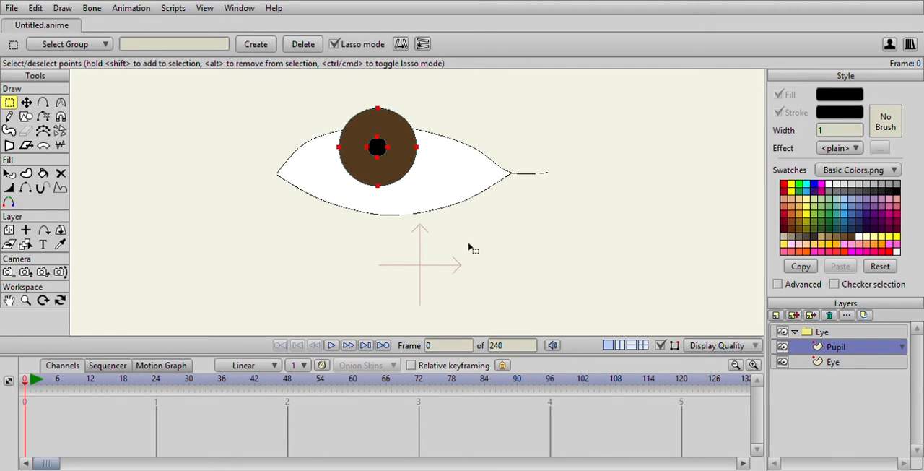
pyautogui.click(26, 103)
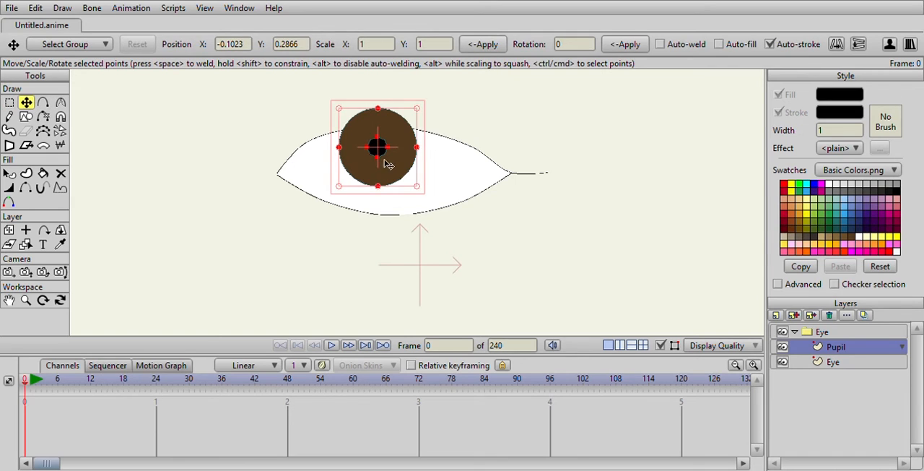
pyautogui.moveTo(380, 156)
pyautogui.mouseDown()
pyautogui.moveTo(390, 167)
pyautogui.moveTo(389, 158)
pyautogui.mouseUp()
pyautogui.scroll(-2, 513, 226)
pyautogui.scroll(2, 513, 226)
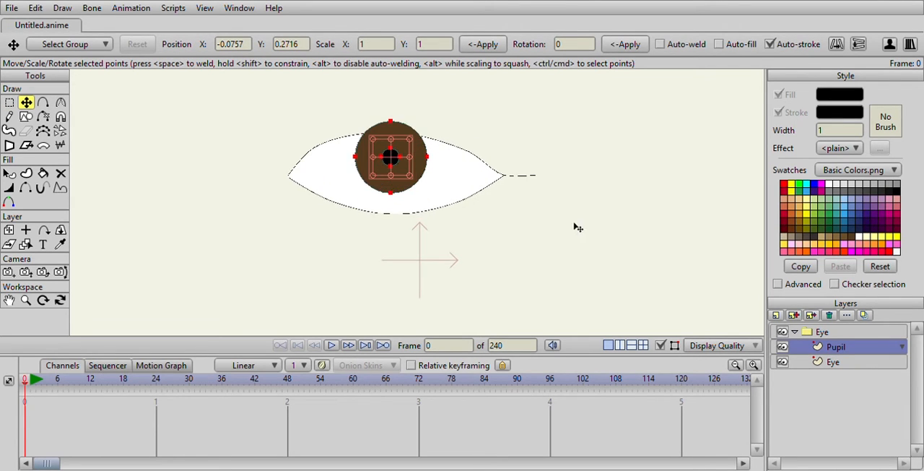
# Enable masking on the Eye group so the iris and pupil are clipped to the eye shape
pyautogui.click(827, 361)
pyautogui.click(829, 352)
pyautogui.click(832, 332)
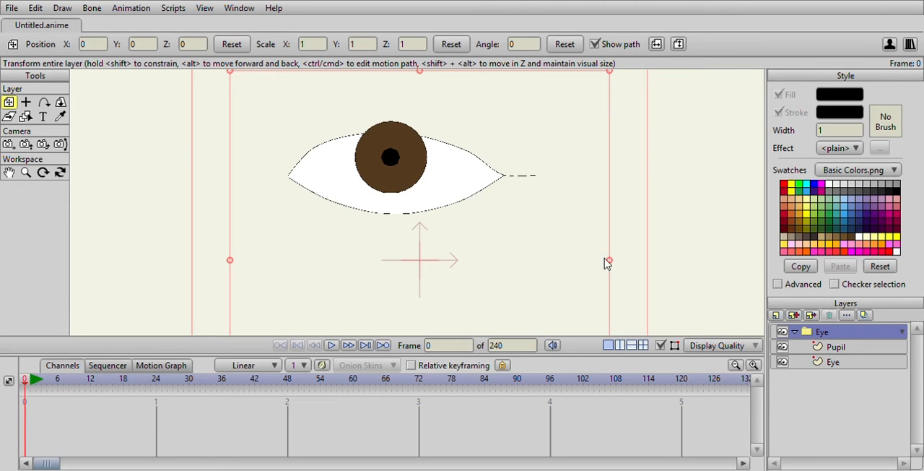
pyautogui.click(642, 446)
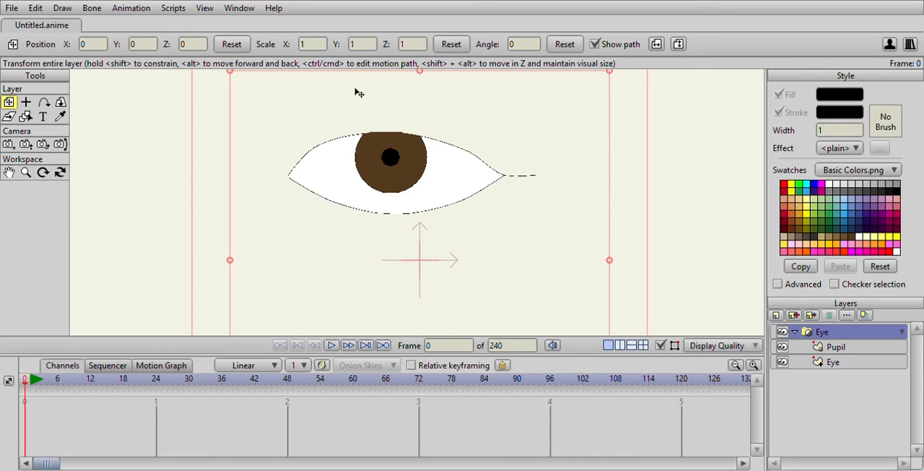
# Shift the Pupil layer slightly within the eye to test the masking, leaving it at X -0.0018, Y -0.0018
pyautogui.click(859, 366)
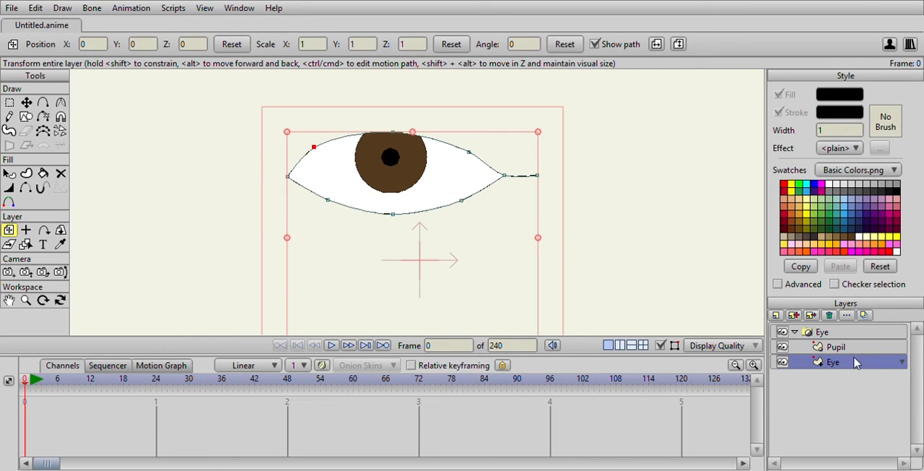
pyautogui.click(846, 348)
pyautogui.click(846, 367)
pyautogui.click(842, 347)
pyautogui.click(839, 363)
pyautogui.click(834, 348)
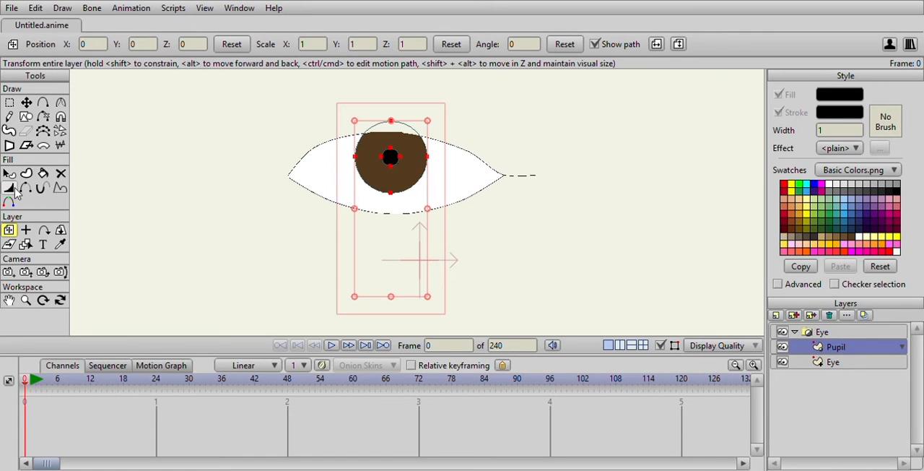
pyautogui.moveTo(417, 197)
pyautogui.mouseDown()
pyautogui.moveTo(419, 250)
pyautogui.moveTo(357, 245)
pyautogui.moveTo(310, 200)
pyautogui.moveTo(432, 165)
pyautogui.moveTo(460, 203)
pyautogui.moveTo(414, 187)
pyautogui.mouseUp()
pyautogui.moveTo(413, 196); pyautogui.dragTo(416, 197)
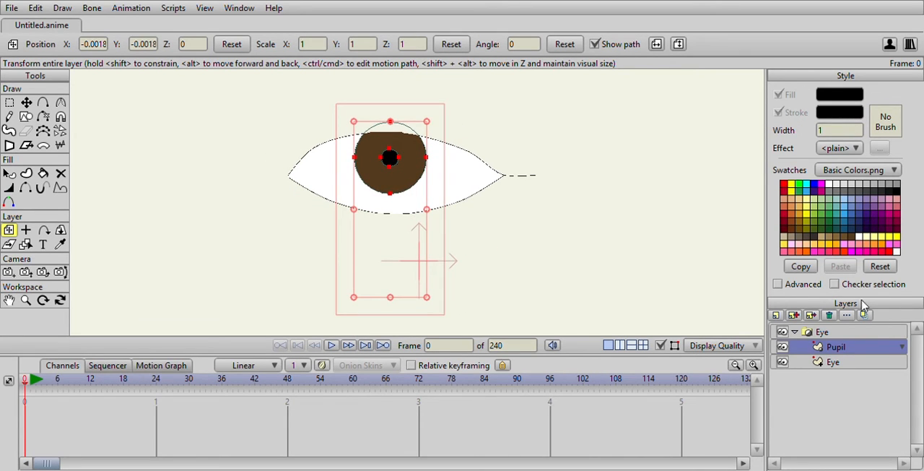
pyautogui.click(844, 363)
pyautogui.click(841, 351)
pyautogui.click(830, 332)
pyautogui.click(836, 347)
pyautogui.click(834, 361)
pyautogui.click(835, 347)
# Vary the line width of the Eye layer's upper outline: 254 percent at the upper-left point, 128 at the top, 90 at the right corner
pyautogui.click(821, 364)
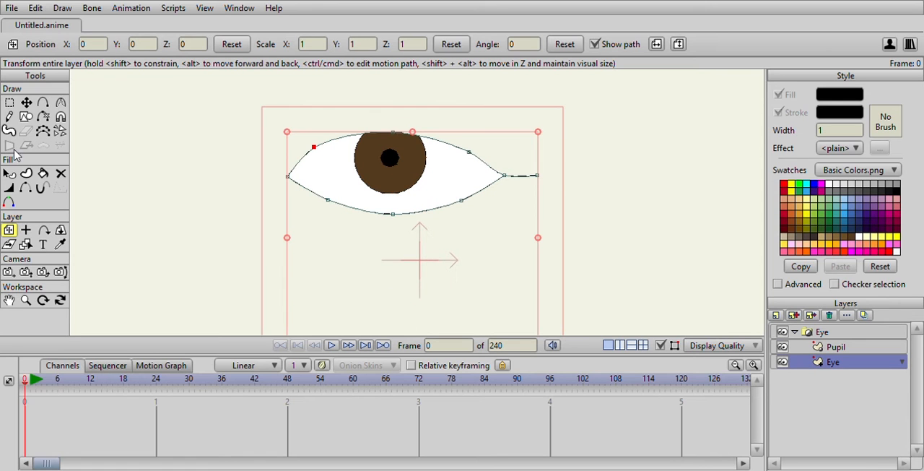
pyautogui.click(8, 103)
pyautogui.scroll(2, 263, 157)
pyautogui.scroll(2, 263, 157)
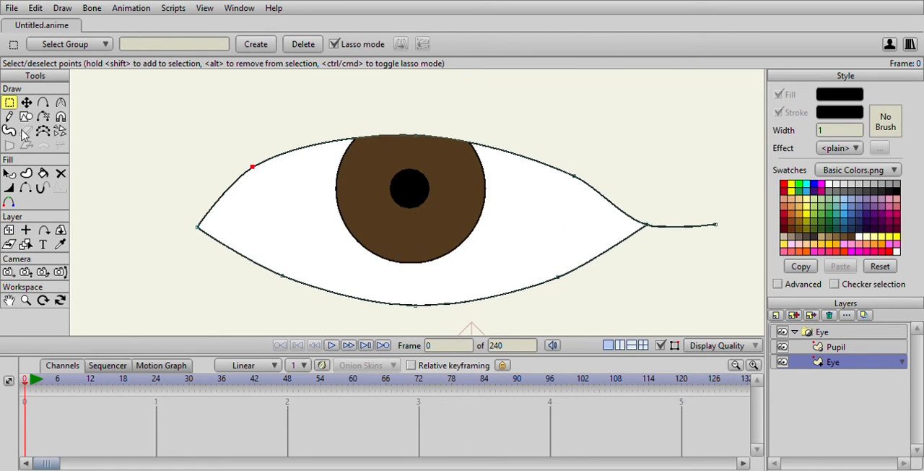
pyautogui.click(8, 189)
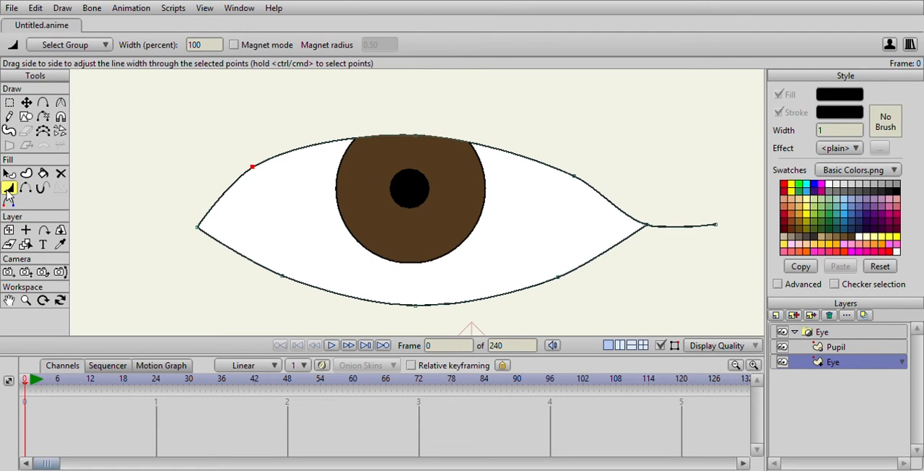
pyautogui.moveTo(250, 170)
pyautogui.mouseDown()
pyautogui.moveTo(301, 184)
pyautogui.moveTo(339, 173)
pyautogui.mouseUp()
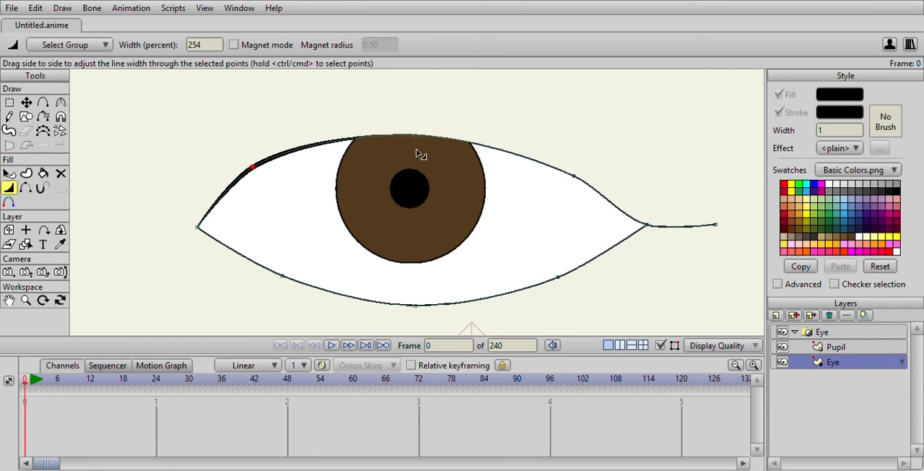
pyautogui.moveTo(417, 138); pyautogui.dragTo(425, 141)
pyautogui.moveTo(500, 182); pyautogui.dragTo(385, 180)
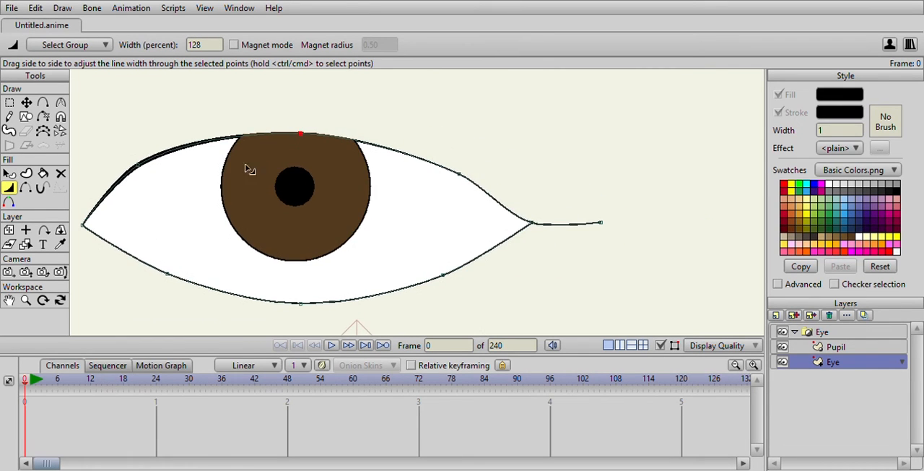
pyautogui.moveTo(459, 174); pyautogui.dragTo(509, 182)
pyautogui.click(532, 228)
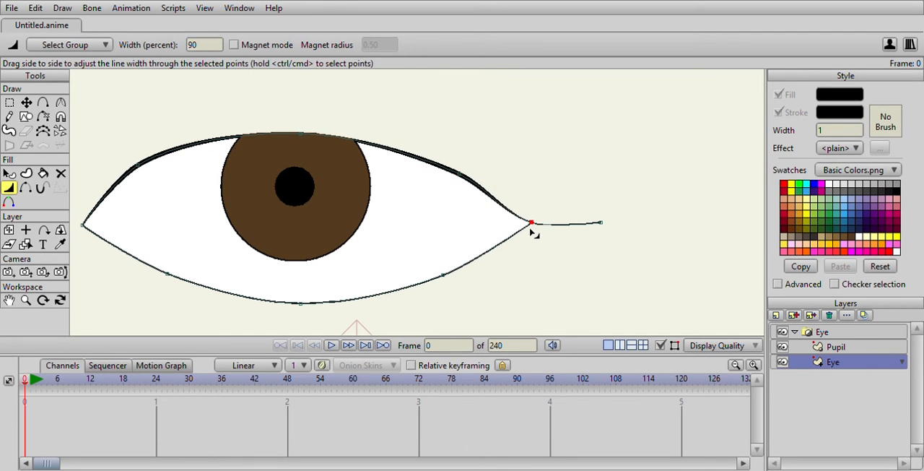
# Thicken the eye outline at its lower points and top point, and set the upper-right point's line width to 278 percent
pyautogui.moveTo(504, 267); pyautogui.dragTo(530, 237)
pyautogui.moveTo(467, 247); pyautogui.dragTo(508, 250)
pyautogui.moveTo(327, 272); pyautogui.dragTo(332, 268)
pyautogui.moveTo(199, 243); pyautogui.dragTo(280, 252)
pyautogui.moveTo(325, 104); pyautogui.dragTo(345, 108)
pyautogui.moveTo(483, 142); pyautogui.dragTo(497, 144)
# Taper the outline at the right corner and tail tip, and set the upper-right point's line width to 248 percent
pyautogui.moveTo(562, 201); pyautogui.dragTo(387, 217)
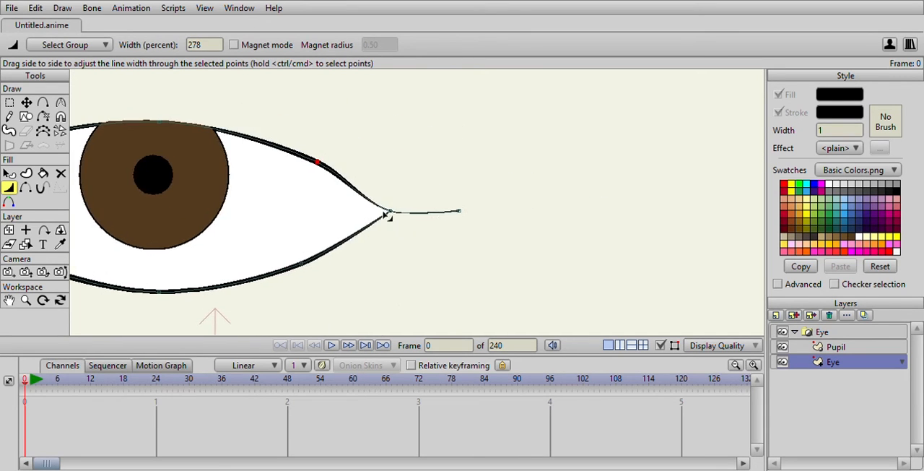
pyautogui.moveTo(465, 213); pyautogui.dragTo(486, 215)
pyautogui.moveTo(389, 213); pyautogui.dragTo(358, 223)
pyautogui.moveTo(457, 214); pyautogui.dragTo(426, 215)
pyautogui.scroll(-5, 425, 215)
pyautogui.moveTo(382, 192); pyautogui.dragTo(369, 197)
pyautogui.scroll(-4, 365, 201)
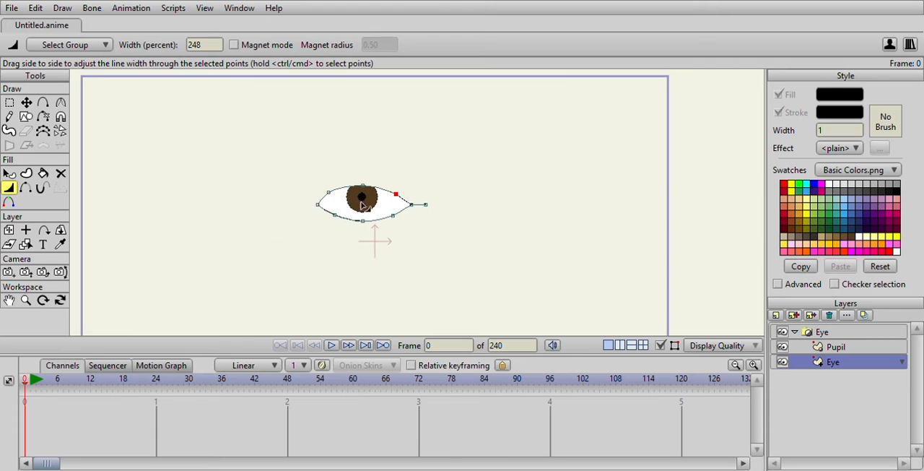
pyautogui.scroll(6, 332, 201)
pyautogui.scroll(-3, 325, 206)
pyautogui.scroll(5, 289, 202)
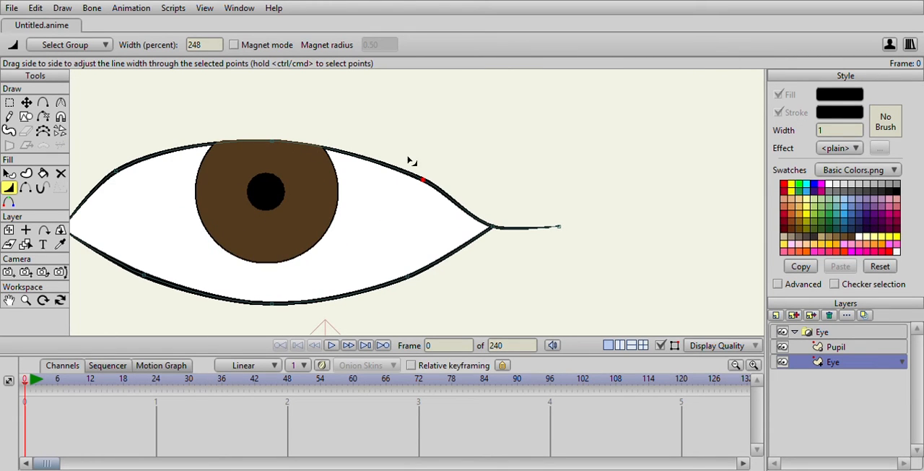
# Move the Pupil layer to X 0.0166, Y -0.0132 inside the eye
pyautogui.click(823, 332)
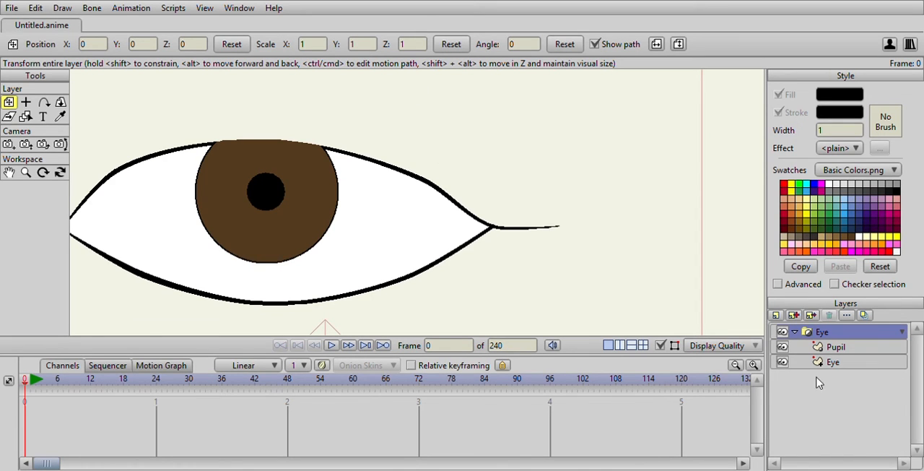
pyautogui.click(835, 362)
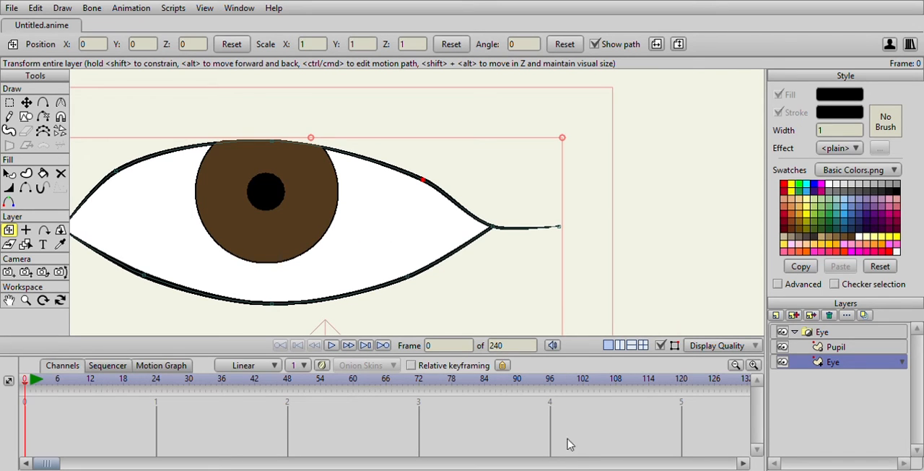
pyautogui.scroll(-2, 222, 166)
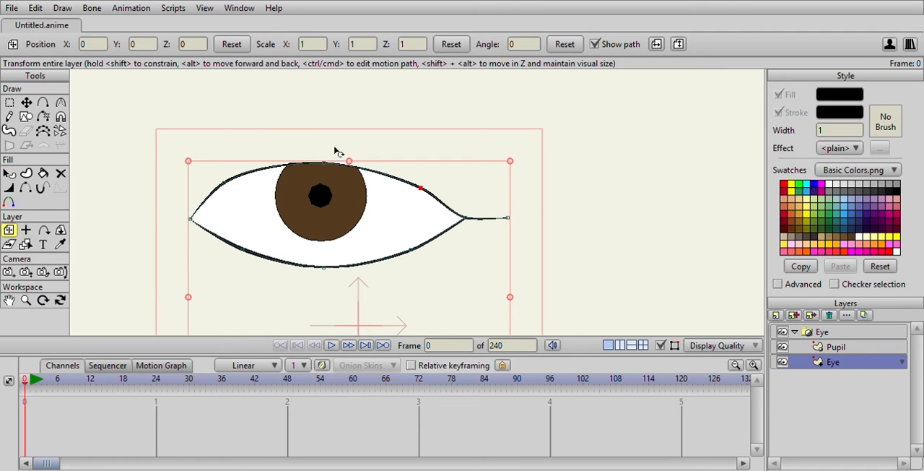
pyautogui.click(823, 348)
pyautogui.moveTo(336, 231)
pyautogui.mouseDown()
pyautogui.moveTo(171, 233)
pyautogui.moveTo(414, 251)
pyautogui.moveTo(348, 226)
pyautogui.moveTo(401, 255)
pyautogui.moveTo(324, 228)
pyautogui.moveTo(329, 237)
pyautogui.mouseUp()
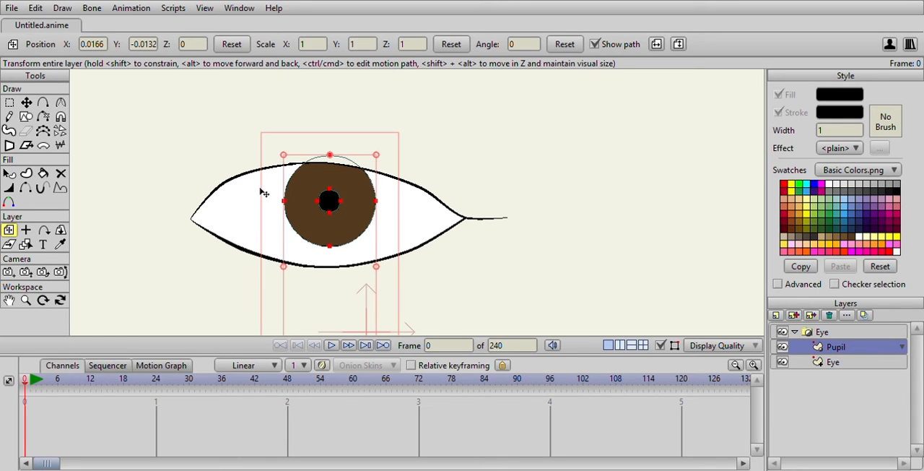
# Apply the Shaded effect to the white eye shape on the Eye layer inside the group
pyautogui.click(832, 361)
pyautogui.click(9, 173)
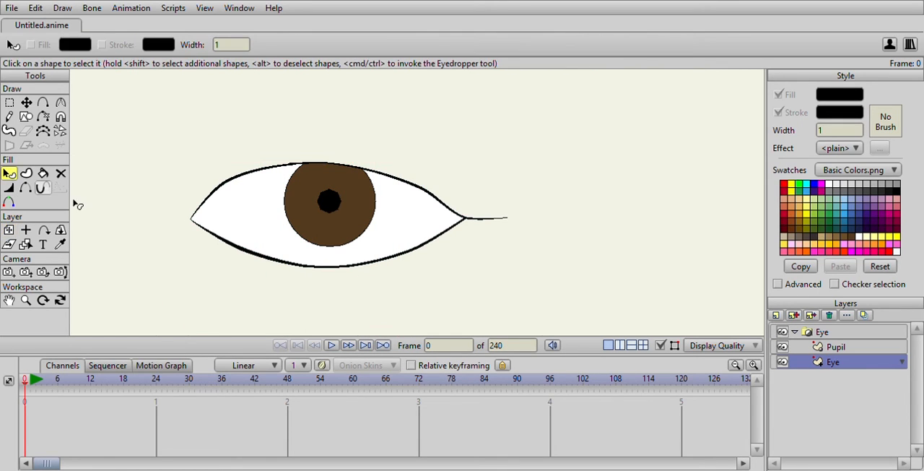
pyautogui.click(245, 220)
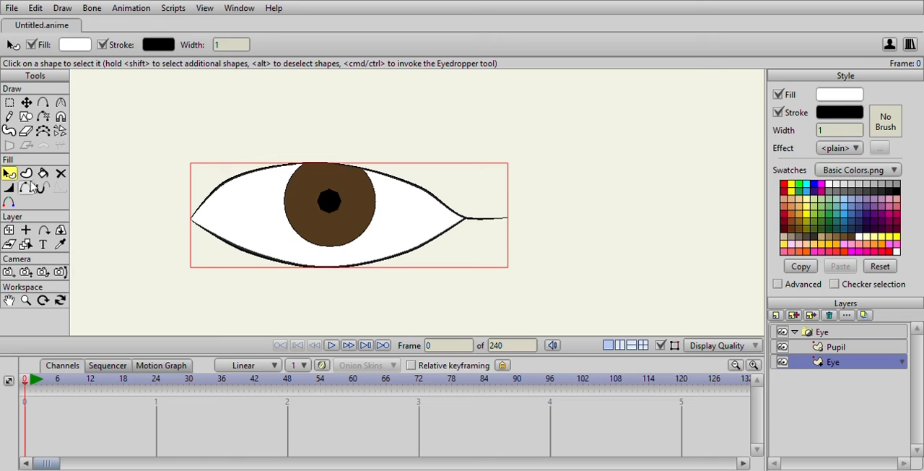
pyautogui.click(843, 152)
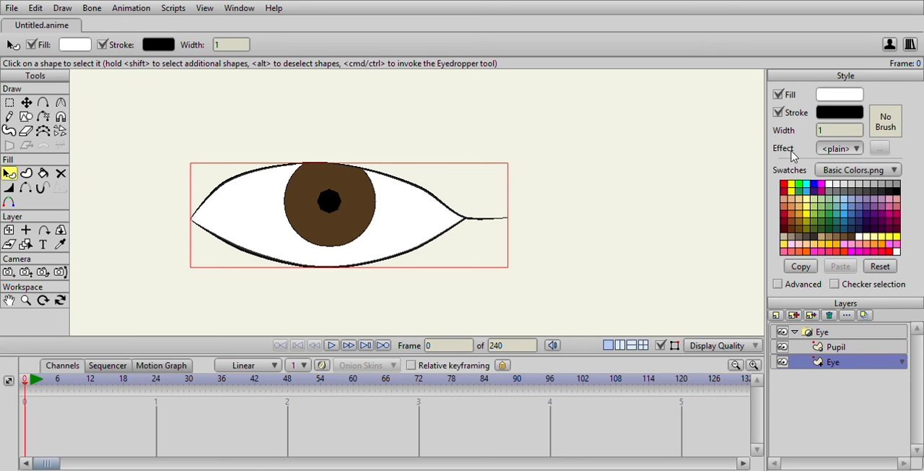
pyautogui.click(863, 190)
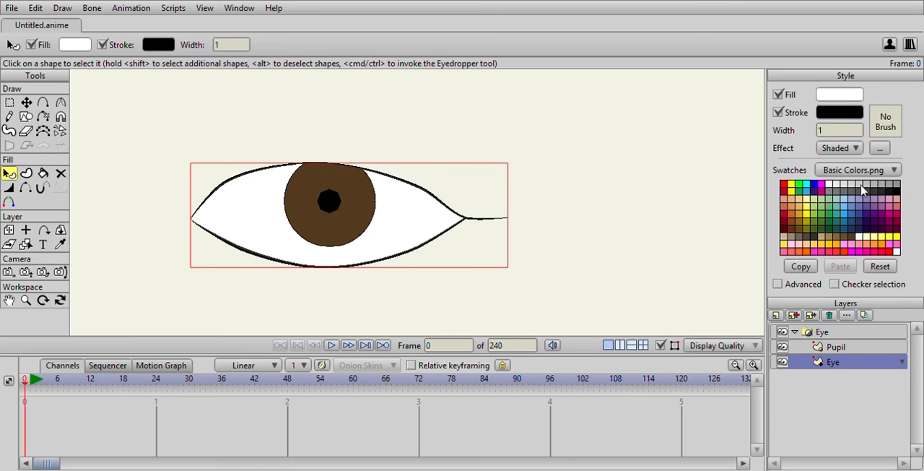
pyautogui.click(665, 159)
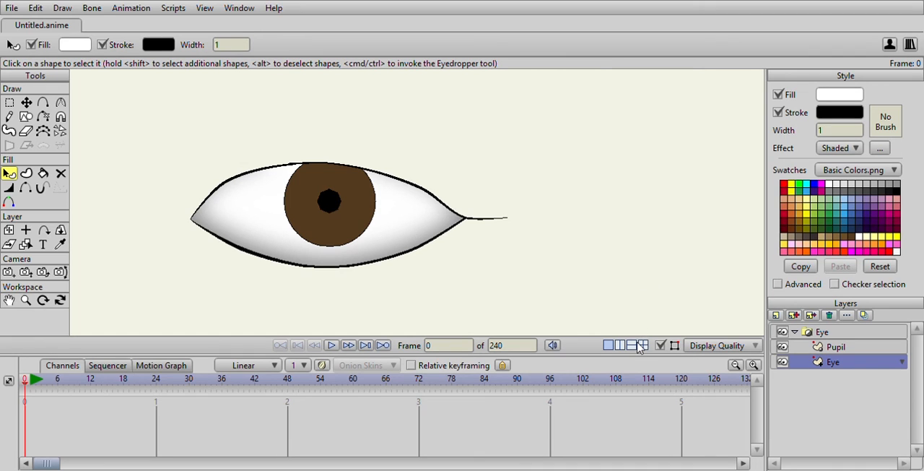
pyautogui.scroll(-5, 462, 188)
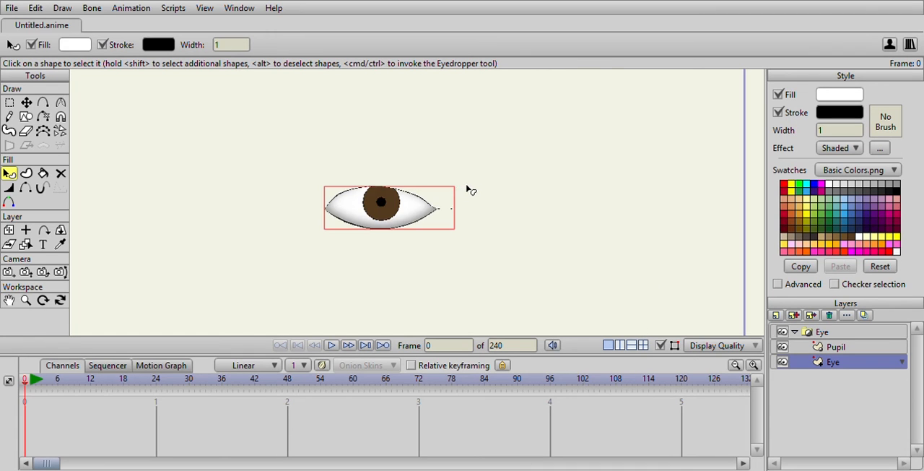
pyautogui.scroll(5, 468, 189)
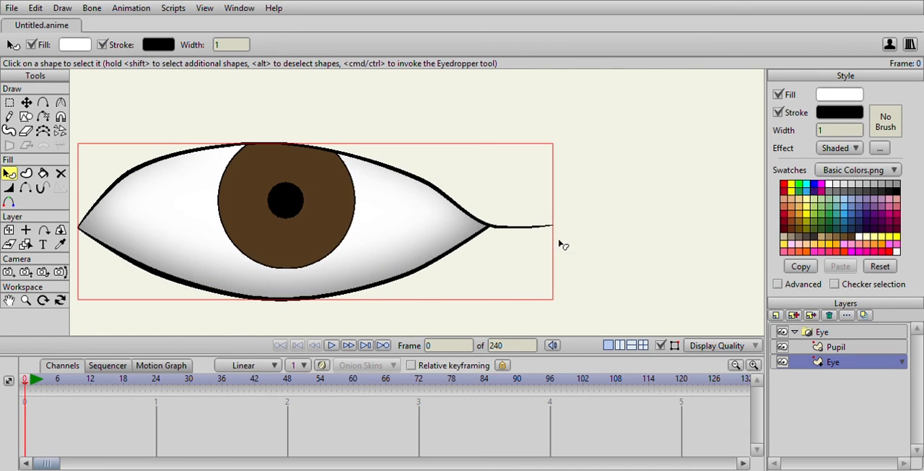
# Apply a radial Gradient effect to the iris on the Pupil layer, lighter brown in the middle and dark at the edge
pyautogui.click(830, 347)
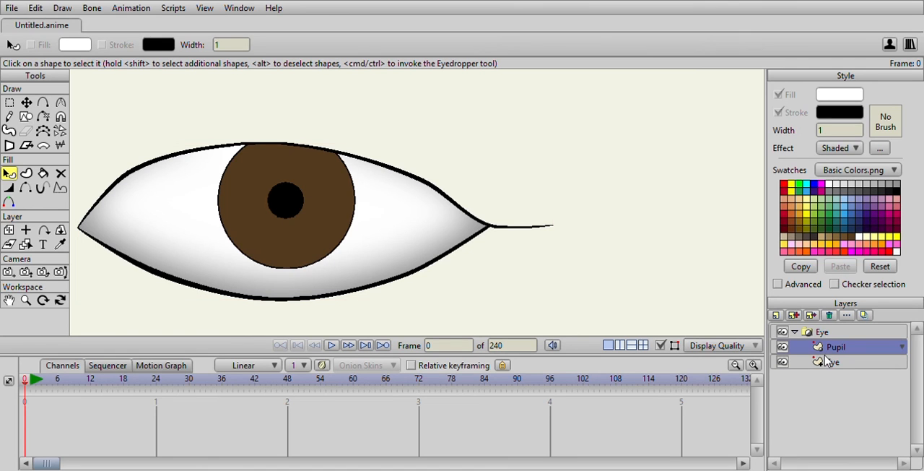
pyautogui.click(253, 237)
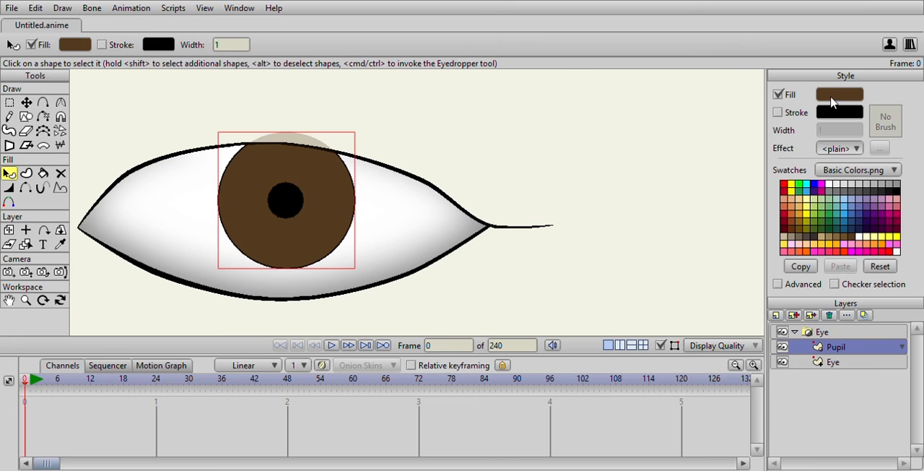
pyautogui.press('Return')
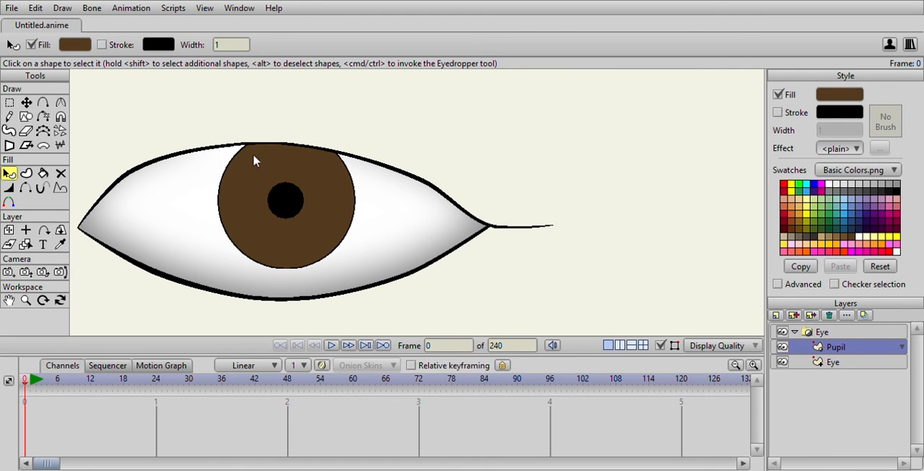
pyautogui.click(8, 174)
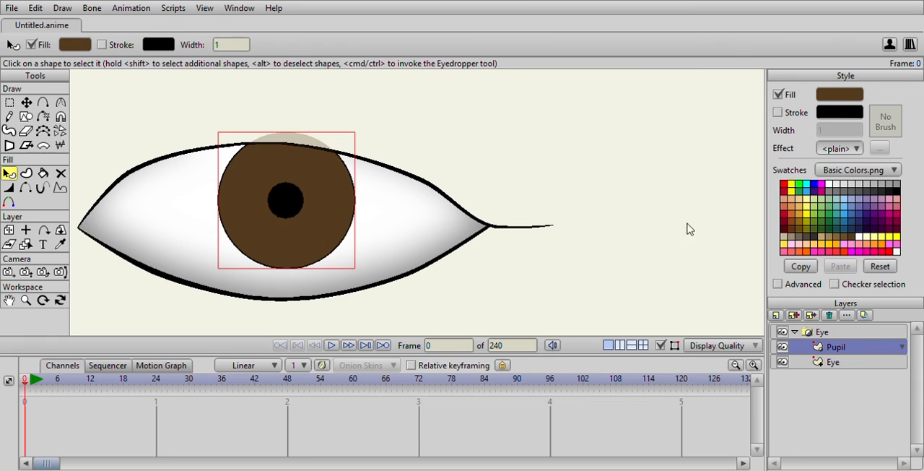
pyautogui.click(840, 149)
pyautogui.click(841, 224)
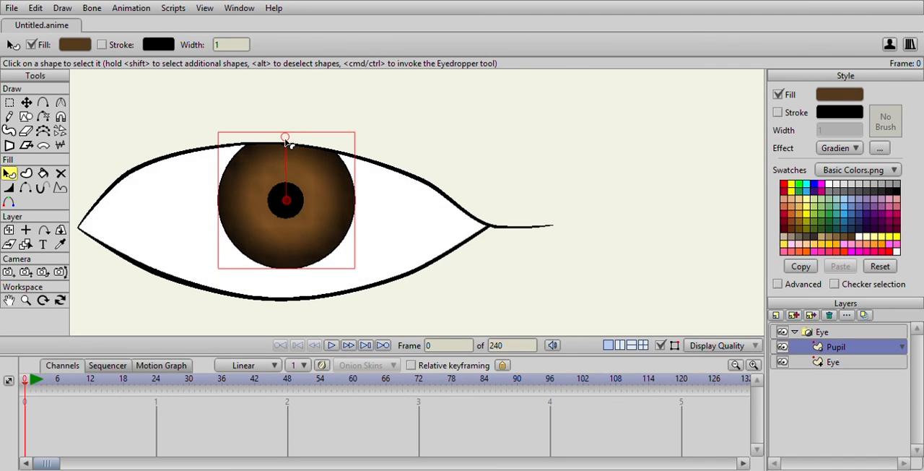
pyautogui.scroll(-5, 382, 175)
pyautogui.scroll(3, 443, 181)
pyautogui.scroll(-4, 445, 182)
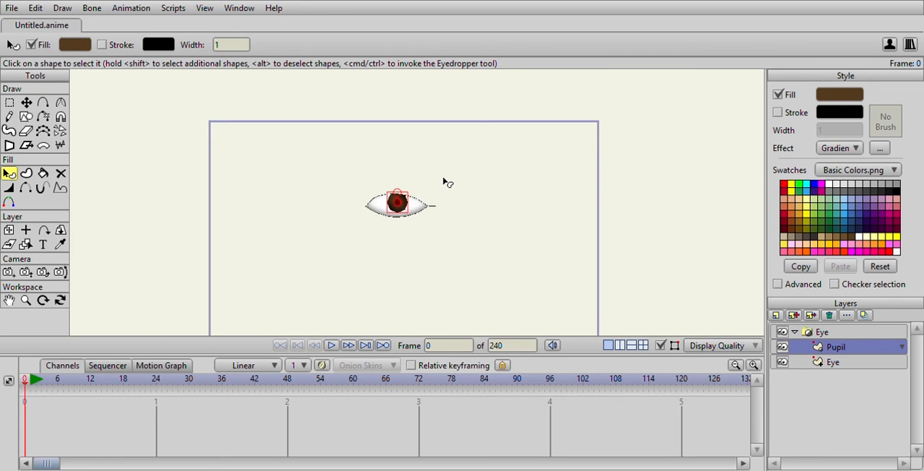
pyautogui.scroll(-1, 443, 182)
pyautogui.scroll(6, 465, 192)
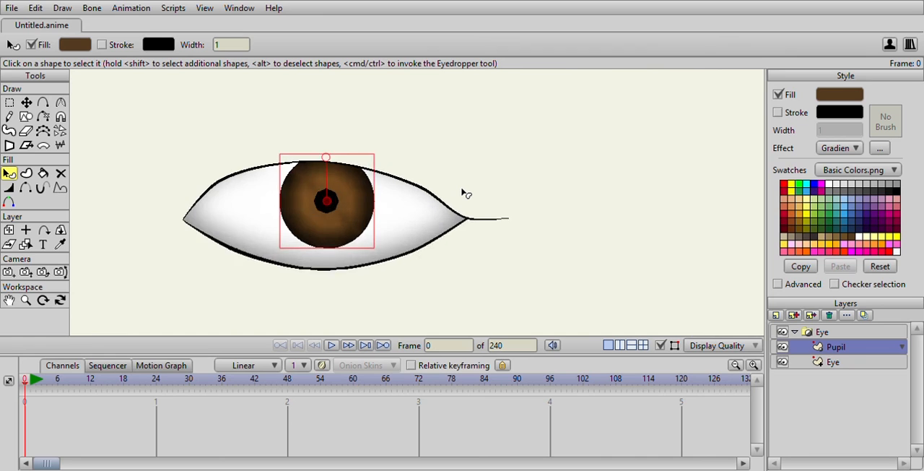
pyautogui.scroll(-2, 464, 192)
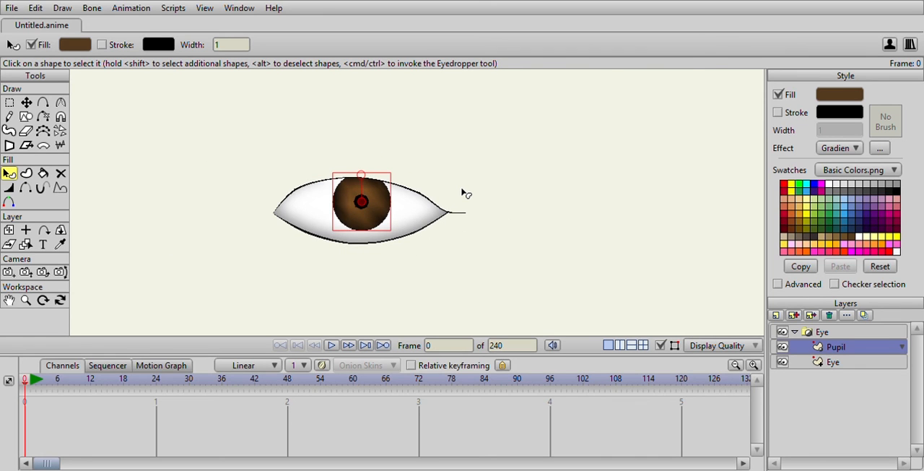